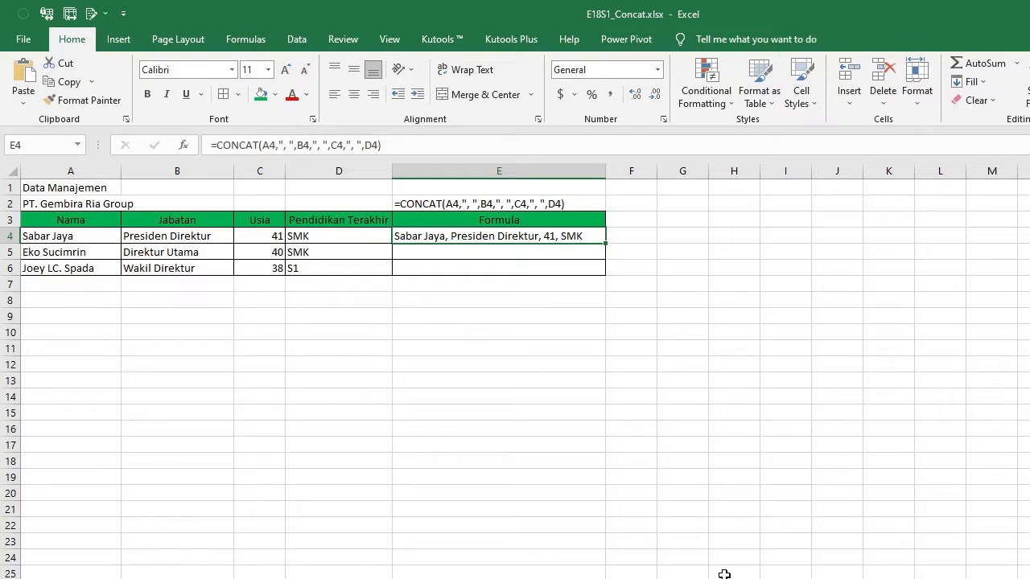
- Review the management table's title rows, the names in column A, the column headers in row 3 and the formula in E4
{"action": "key", "text": "Left"}
{"action": "key", "text": "Left"}
{"action": "key", "text": "Left"}
{"action": "key", "text": "Left"}
{"action": "key", "text": "Up"}
{"action": "key", "text": "Up"}
{"action": "key", "text": "Up"}
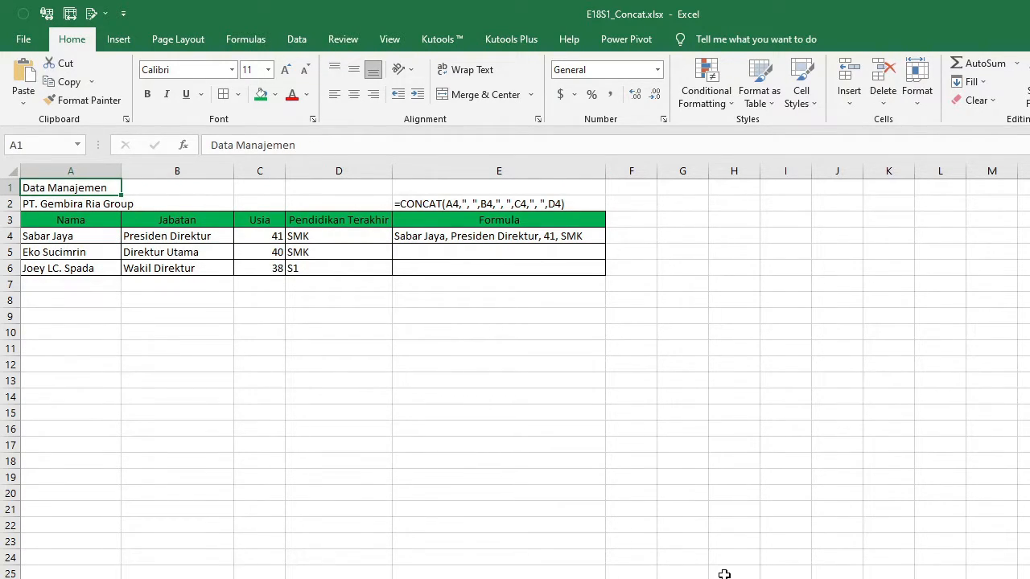
{"action": "key", "text": "Down"}
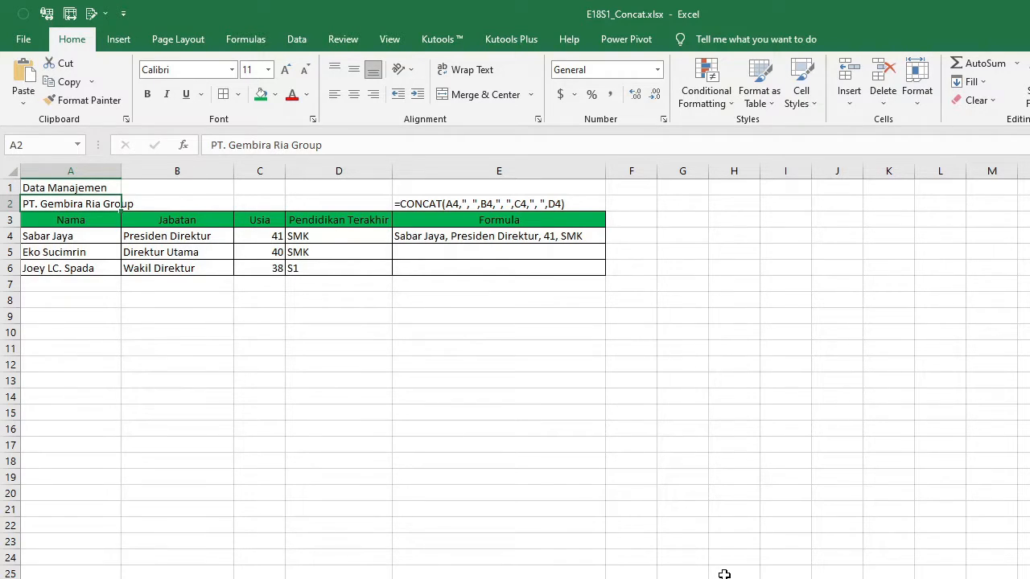
{"action": "key", "text": "Down"}
{"action": "key", "text": "Down"}
{"action": "key", "text": "Down"}
{"action": "key", "text": "Down"}
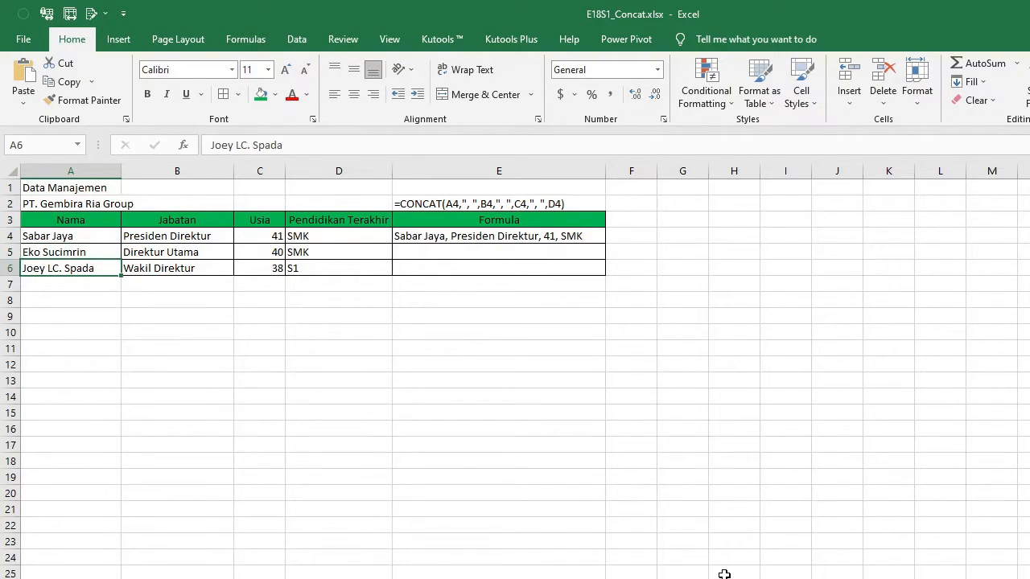
{"action": "key", "text": "Up"}
{"action": "key", "text": "Up"}
{"action": "key", "text": "Up"}
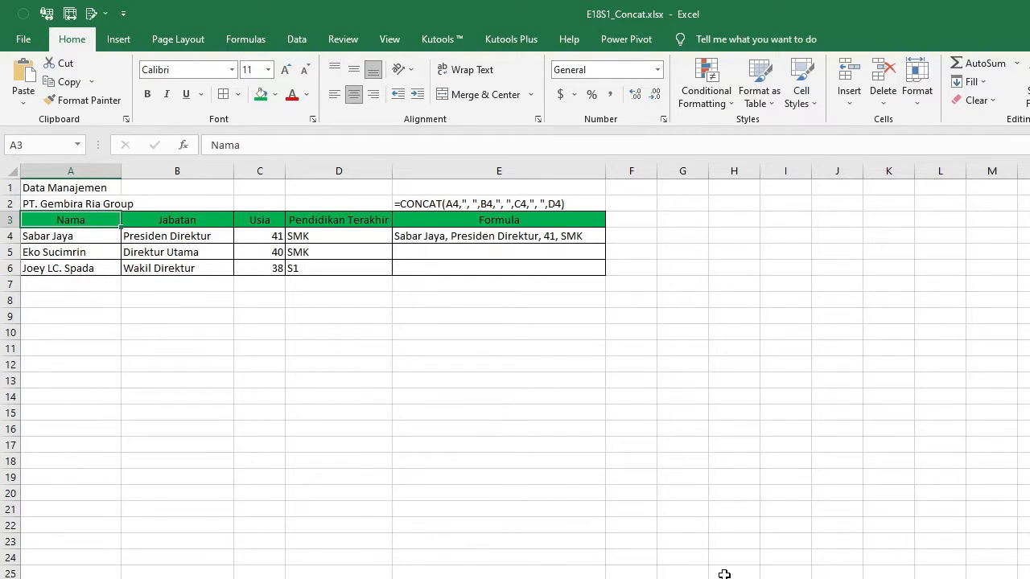
{"action": "key", "text": "Right"}
{"action": "key", "text": "Right"}
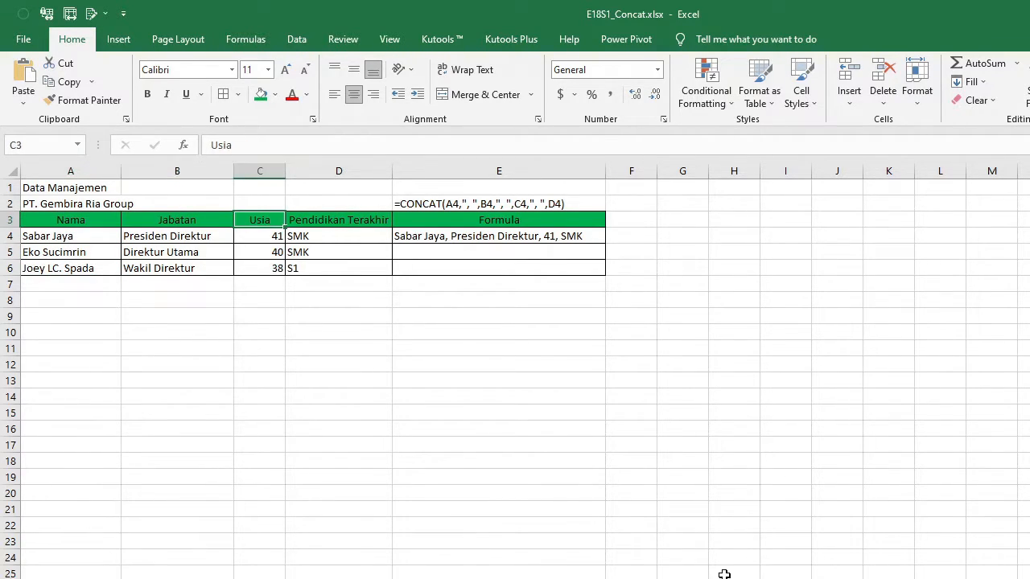
{"action": "key", "text": "Right"}
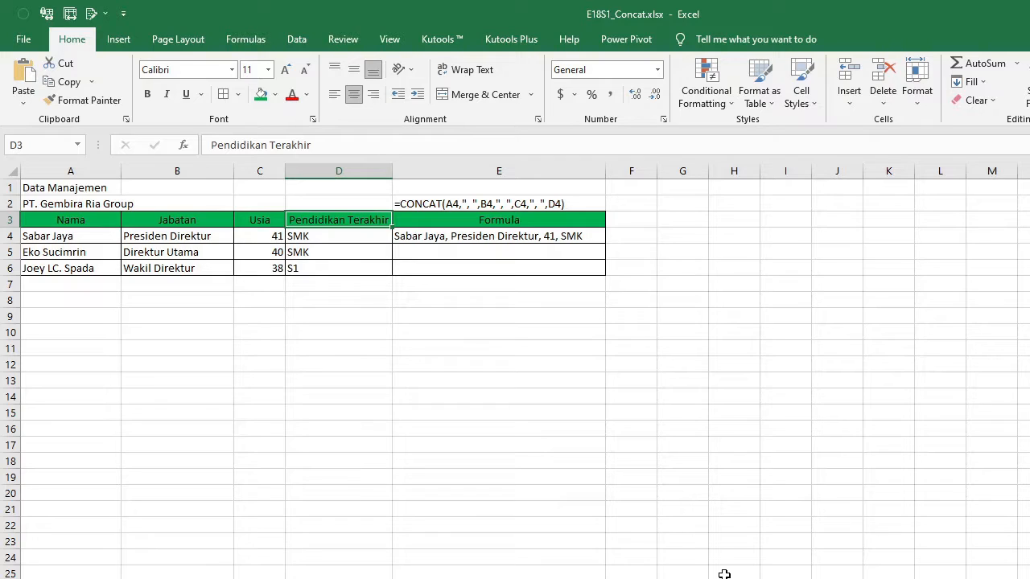
{"action": "key", "text": "Right"}
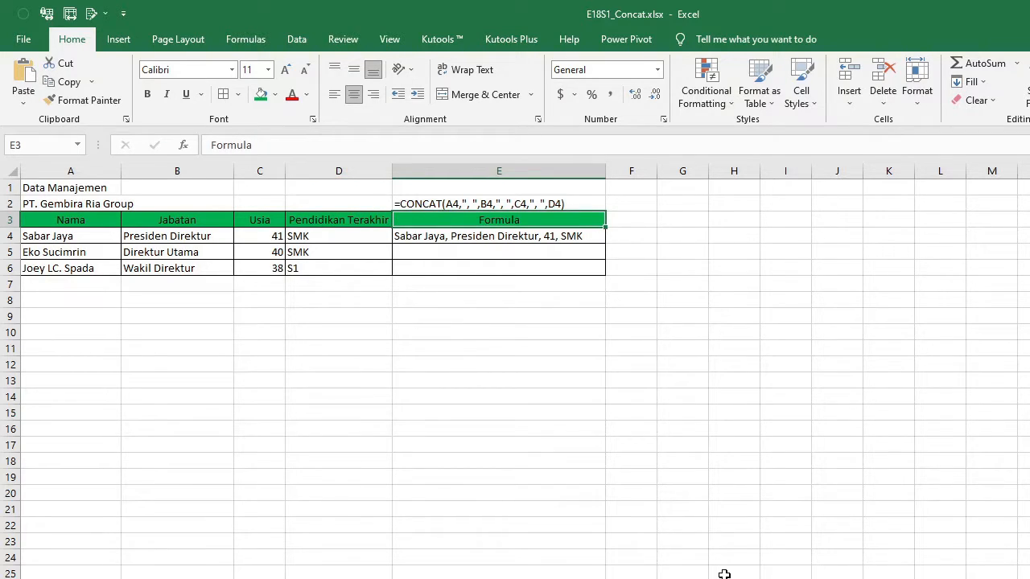
{"action": "key", "text": "Down"}
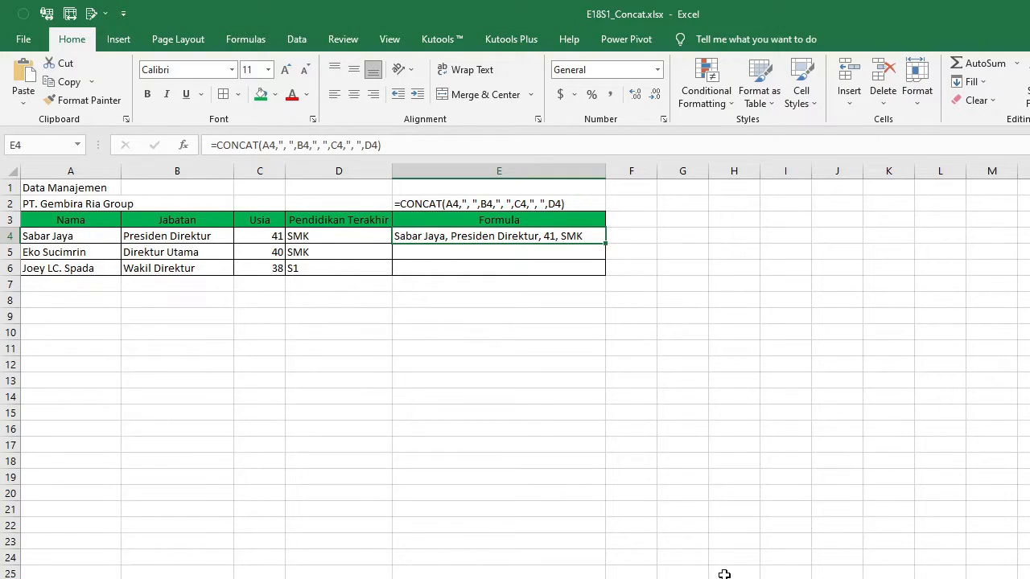
- Re-enter the formula =CONCAT(A4,", ",B4,", ",C4,", ",D4) in cell E4
{"action": "key", "text": "Down"}
{"action": "key", "text": "Up"}
{"action": "type", "text": "=c"}
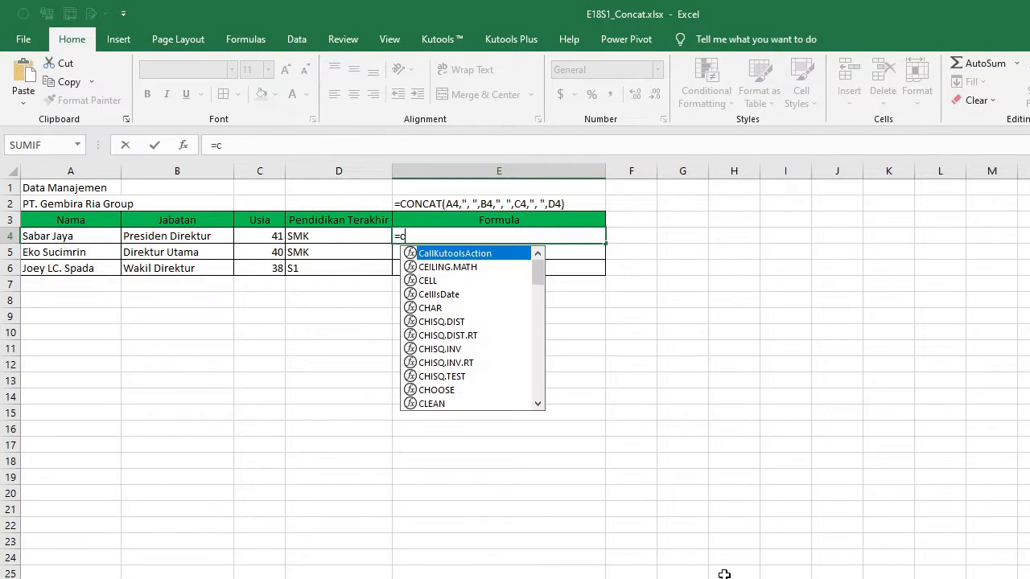
{"action": "type", "text": "oncat"}
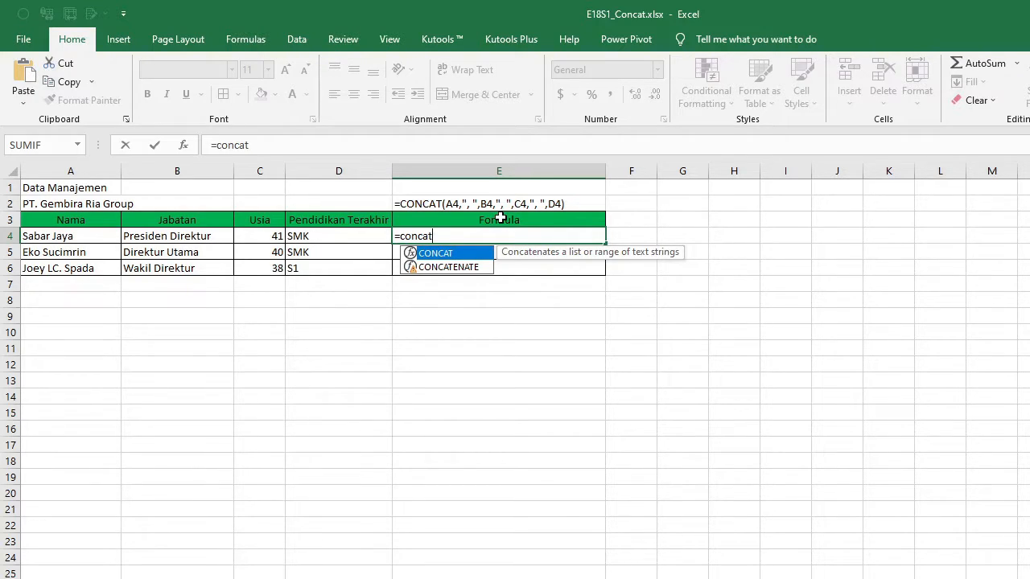
{"action": "type", "text": "("}
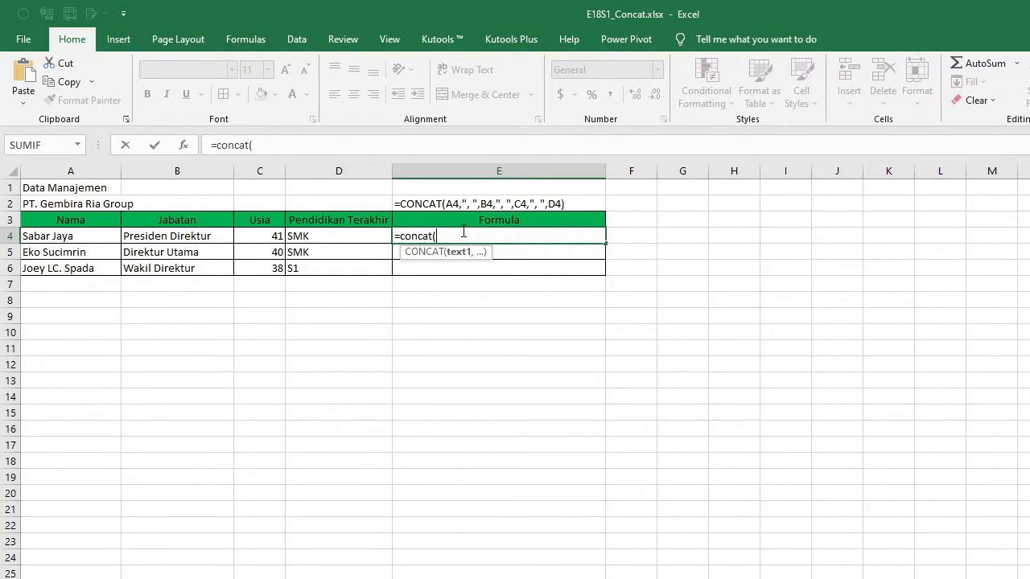
{"action": "left_click", "coordinate": [103, 235]}
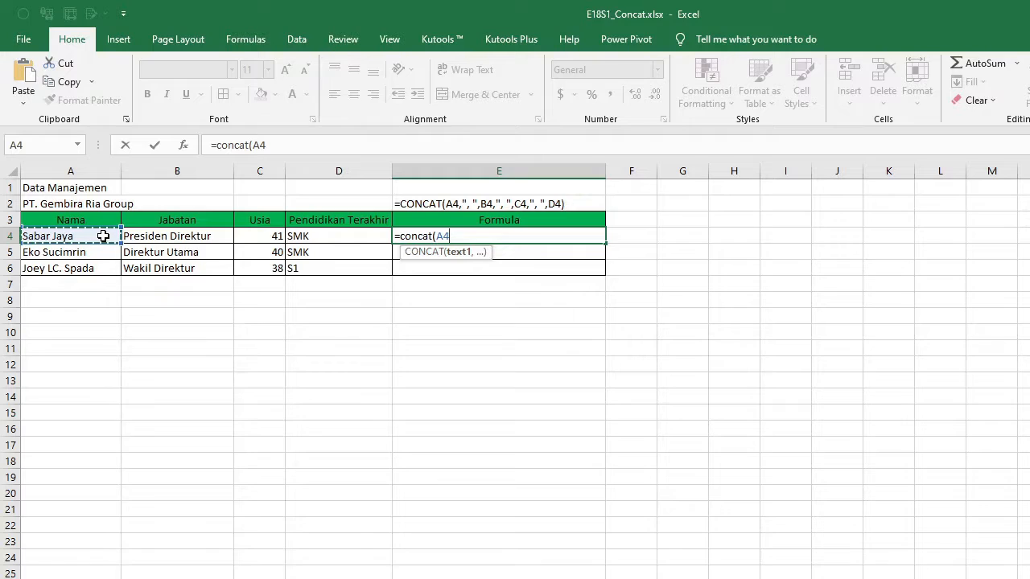
{"action": "type", "text": ","}
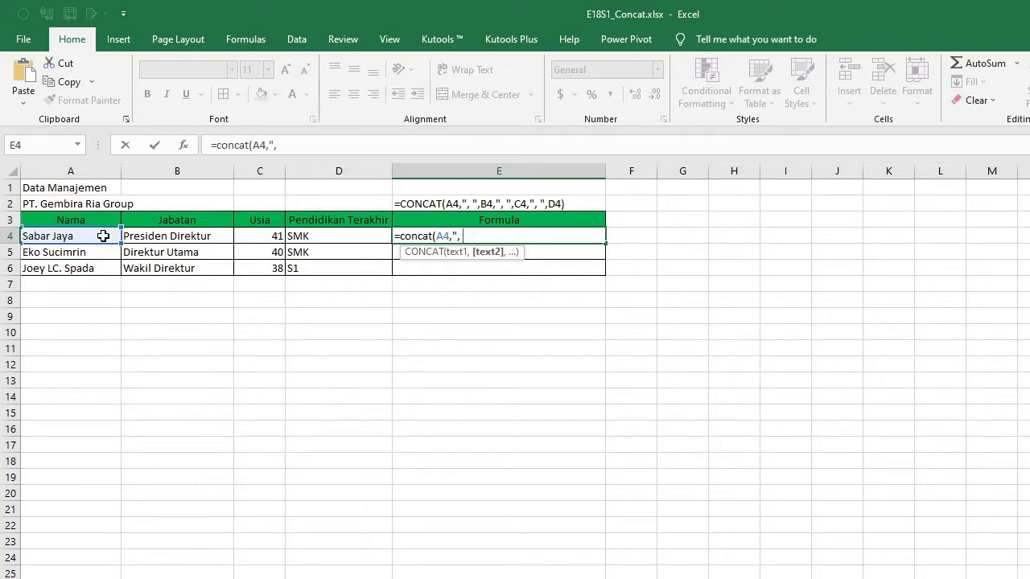
{"action": "type", "text": "\","}
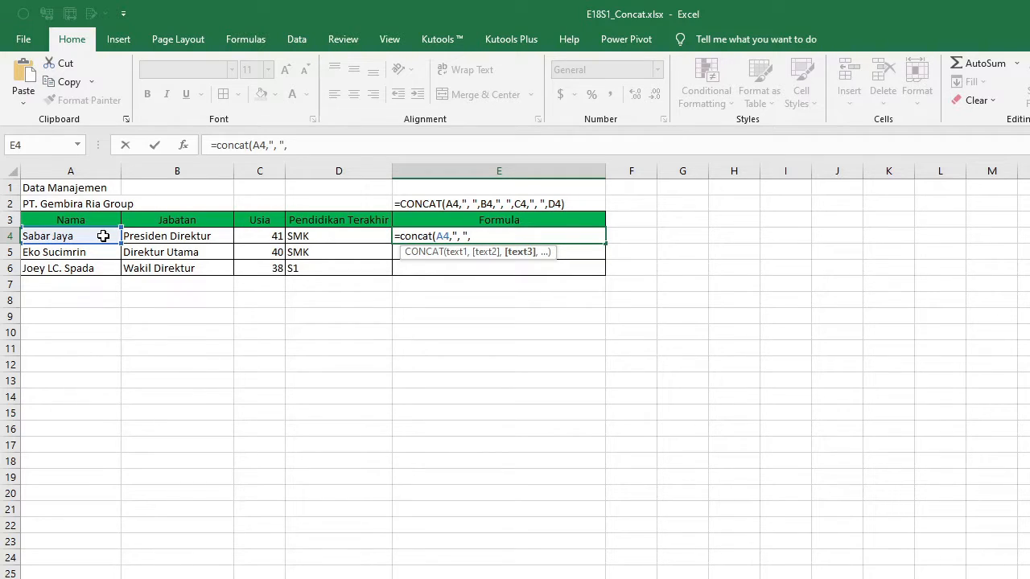
{"action": "left_click", "coordinate": [178, 236]}
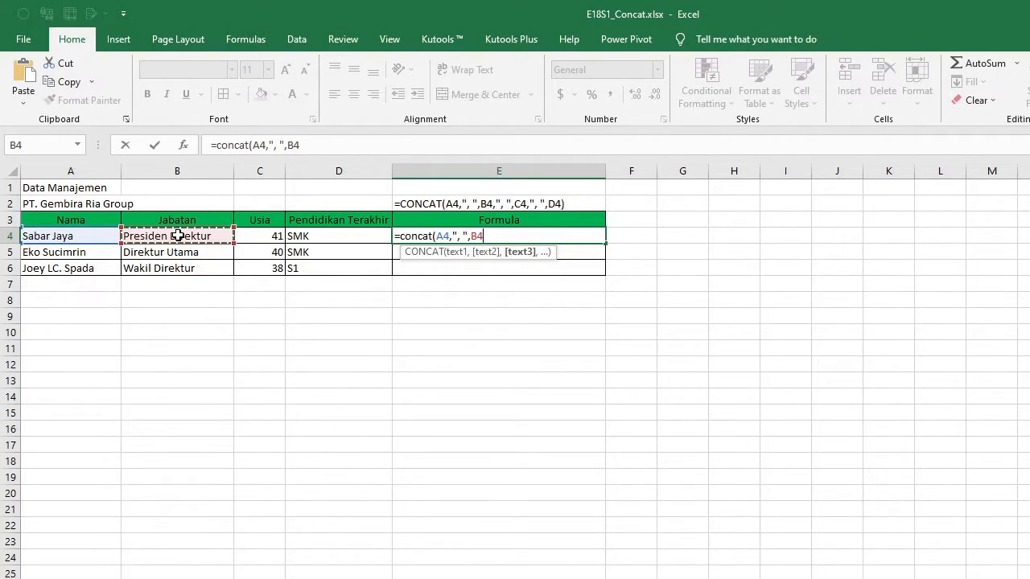
{"action": "type", "text": ","}
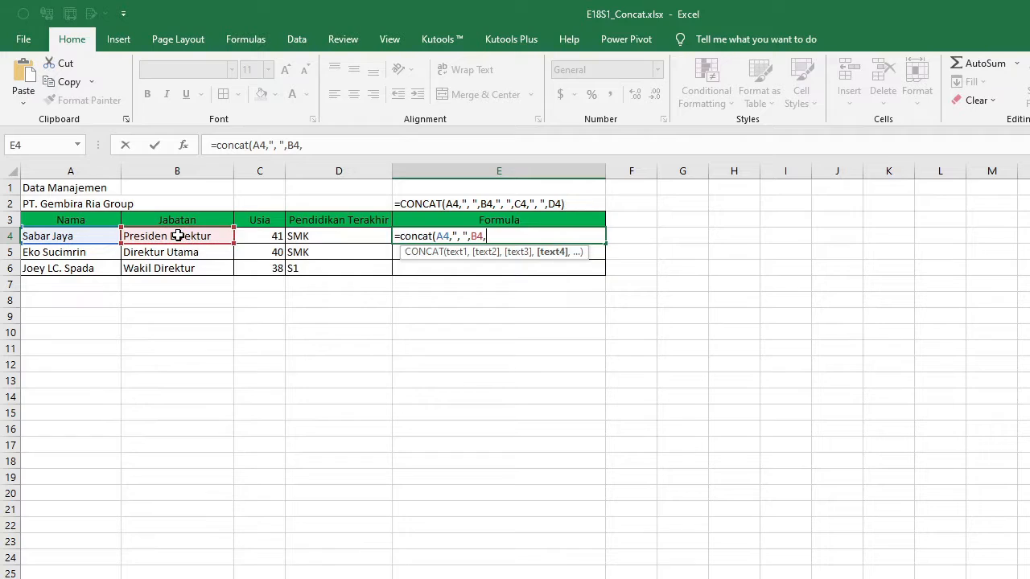
{"action": "type", "text": "\", \","}
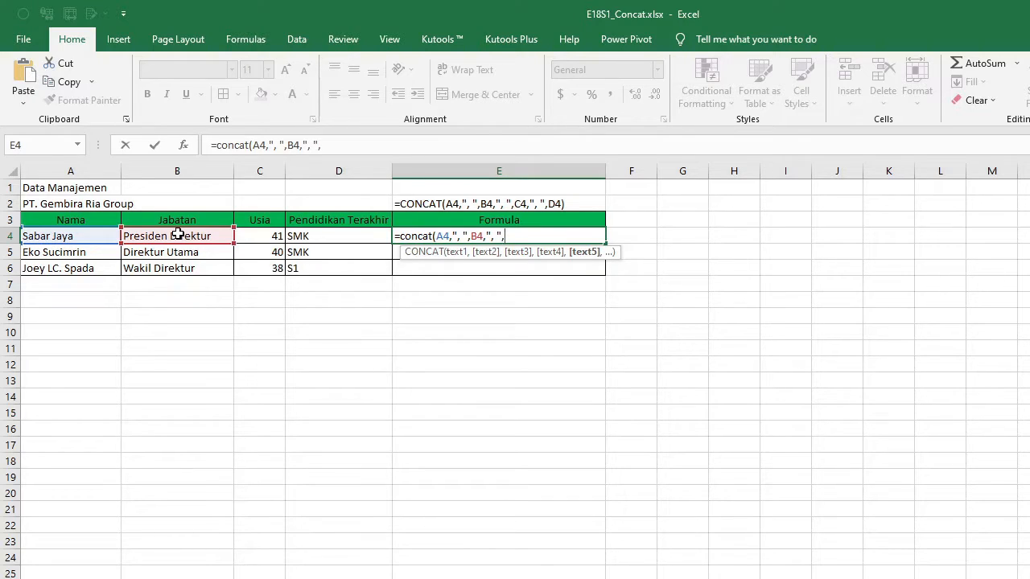
{"action": "left_click", "coordinate": [259, 237]}
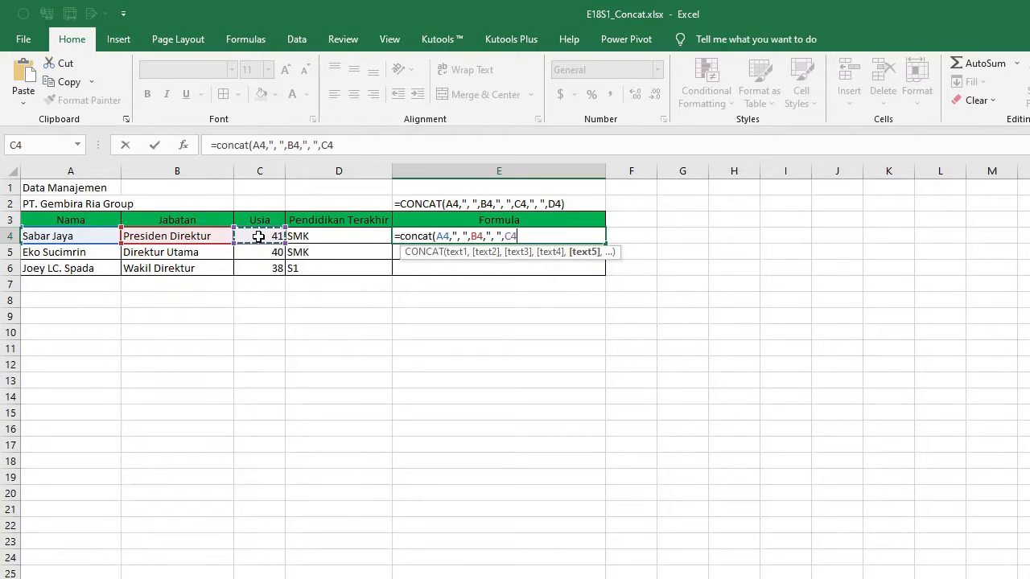
{"action": "type", "text": ","}
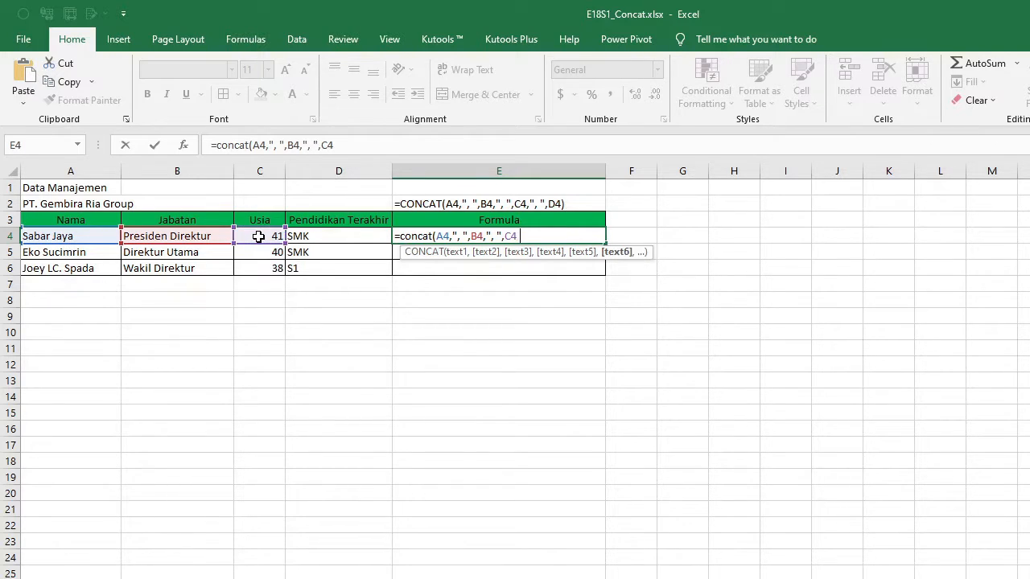
{"action": "type", "text": "\", \","}
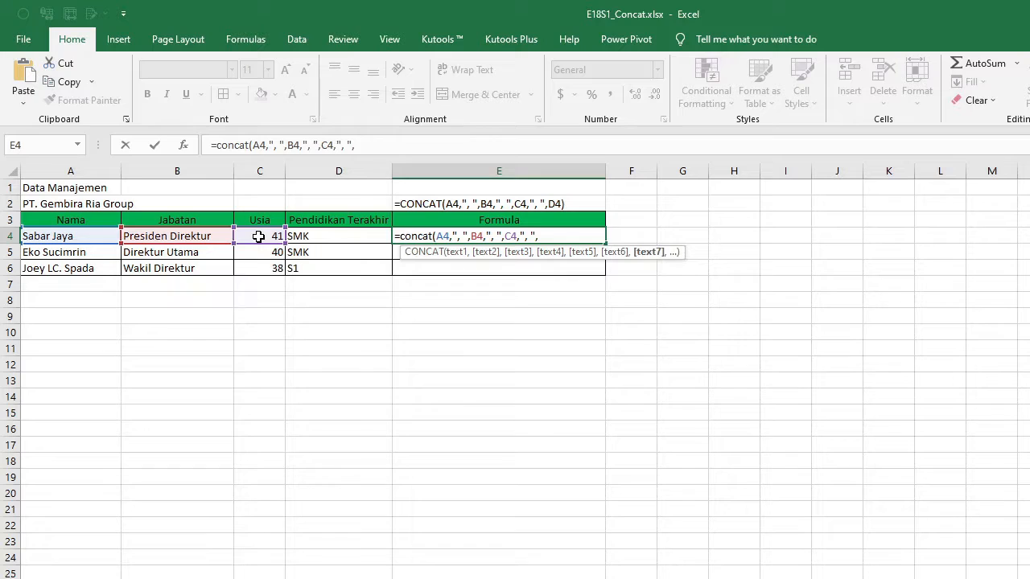
{"action": "left_click", "coordinate": [329, 239]}
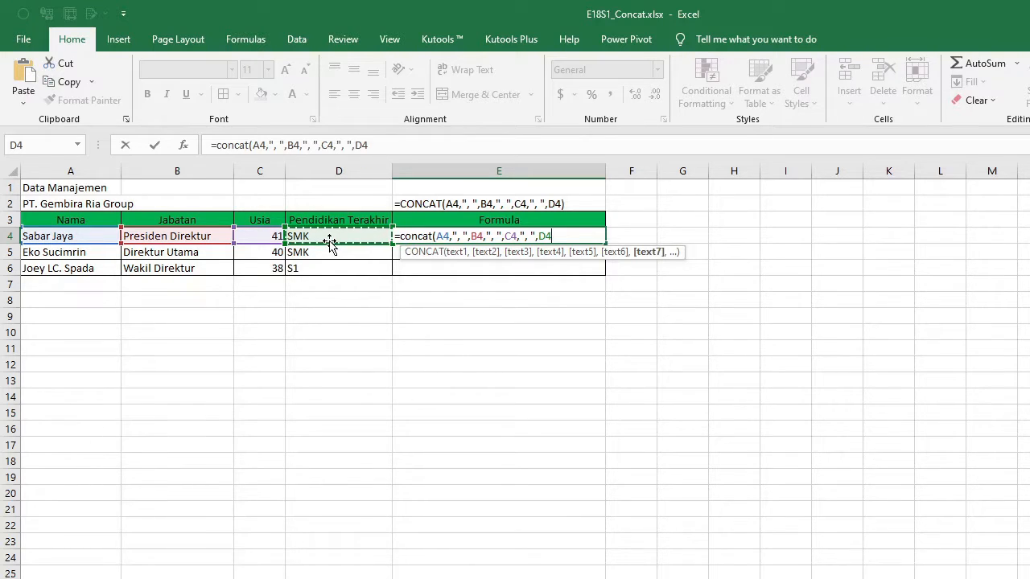
{"action": "type", "text": ")"}
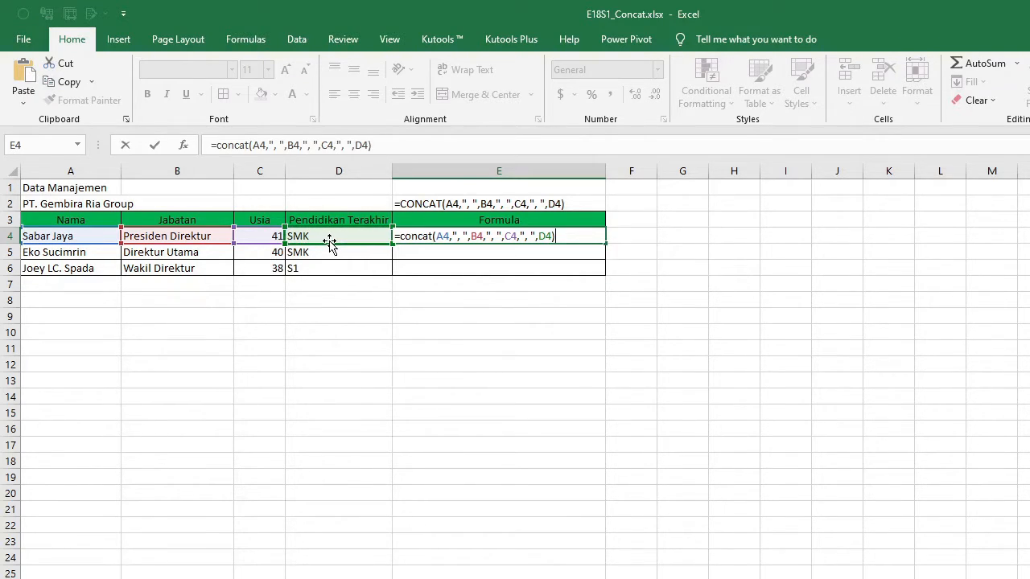
{"action": "key", "text": "Return"}
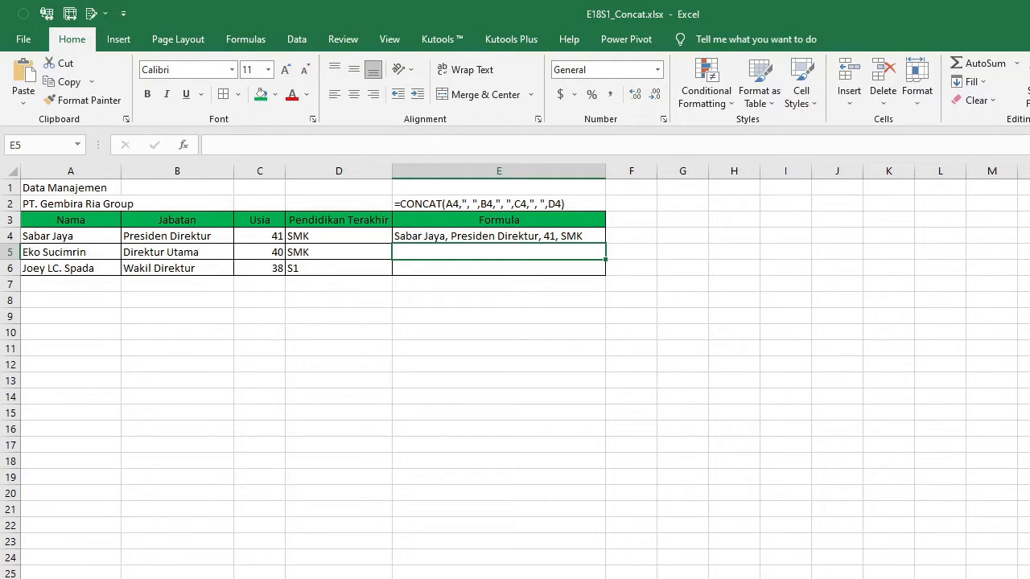
- Join the second person's data in cell E5 with the formula =A5&", "&B5&", "&C5&", "&D5
{"action": "key", "text": "Up"}
{"action": "key", "text": "Down"}
{"action": "type", "text": "="}
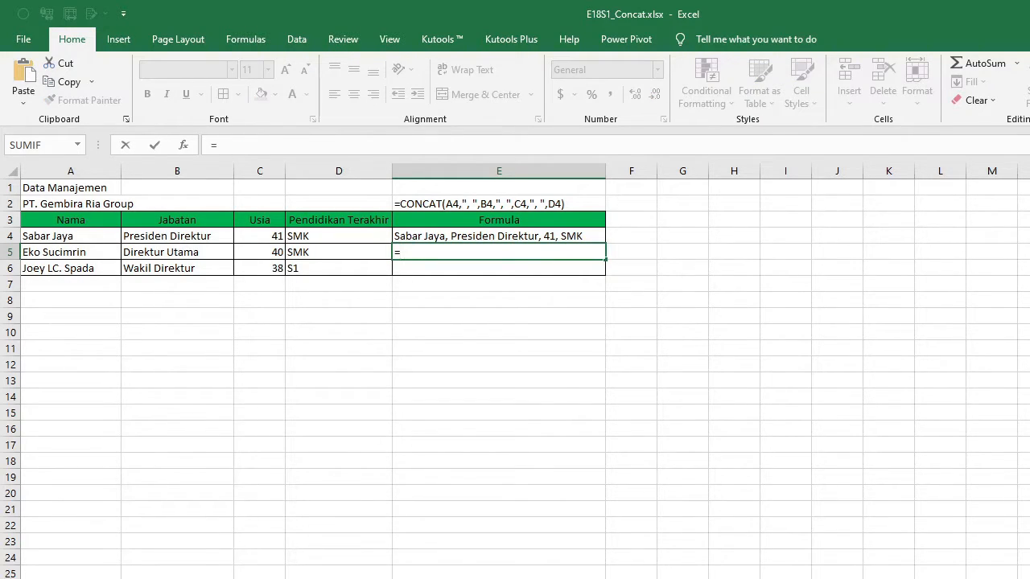
{"action": "left_click", "coordinate": [95, 254]}
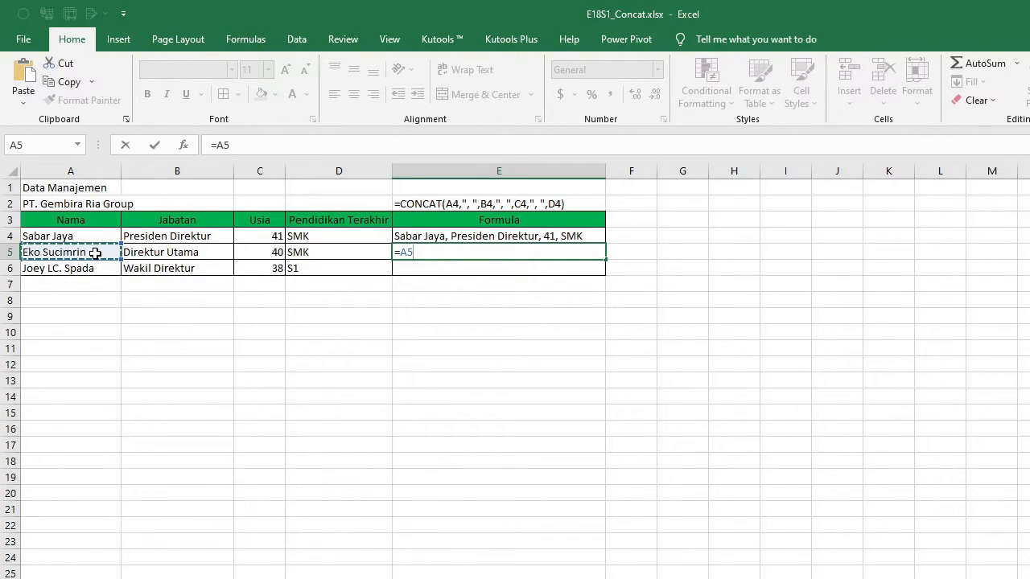
{"action": "type", "text": "&\", \"&"}
{"action": "left_click", "coordinate": [138, 255]}
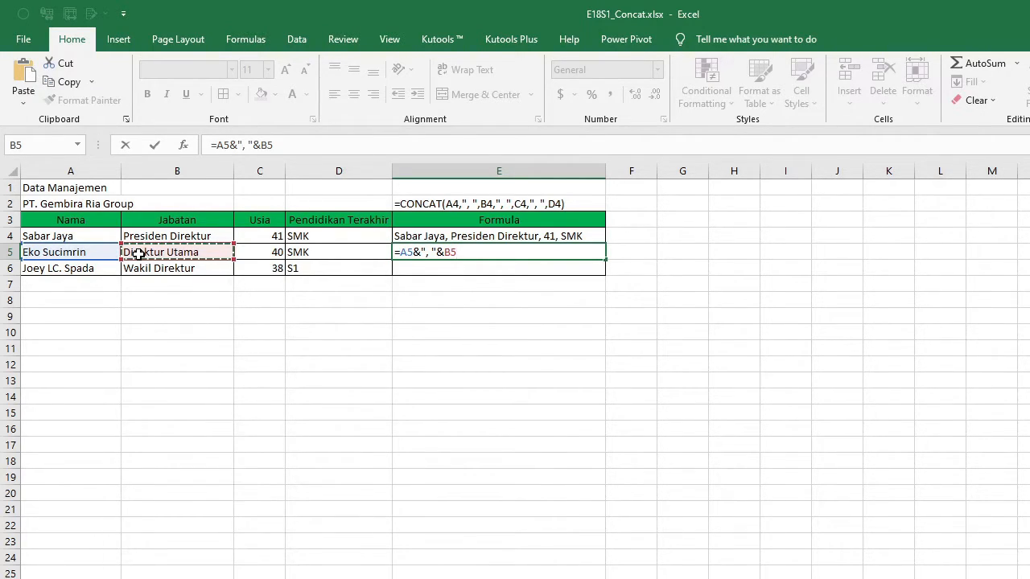
{"action": "type", "text": "&\", \"&"}
{"action": "left_click", "coordinate": [259, 251]}
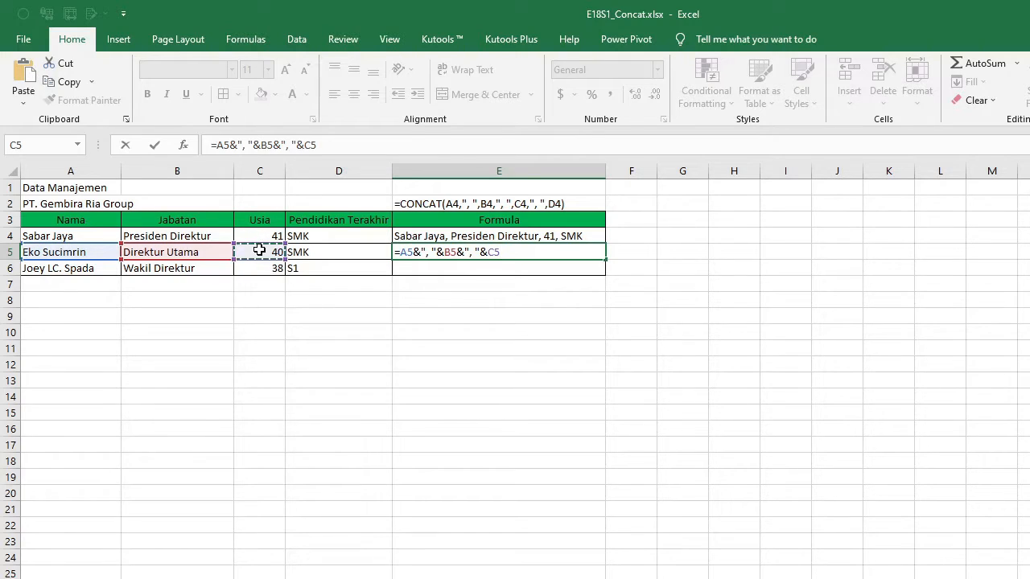
{"action": "type", "text": "&\", \"&"}
{"action": "left_click", "coordinate": [315, 251]}
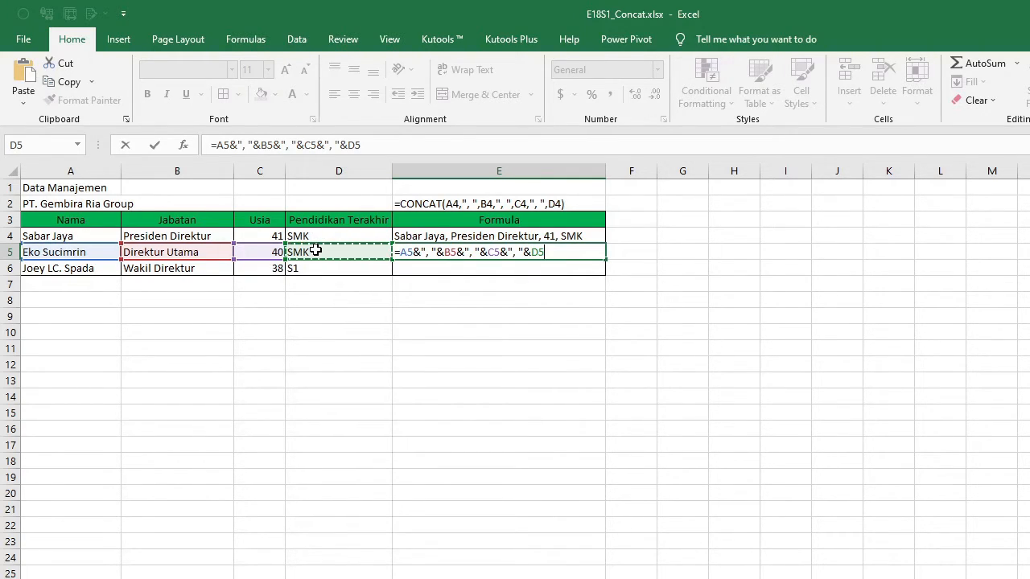
{"action": "key", "text": "Return"}
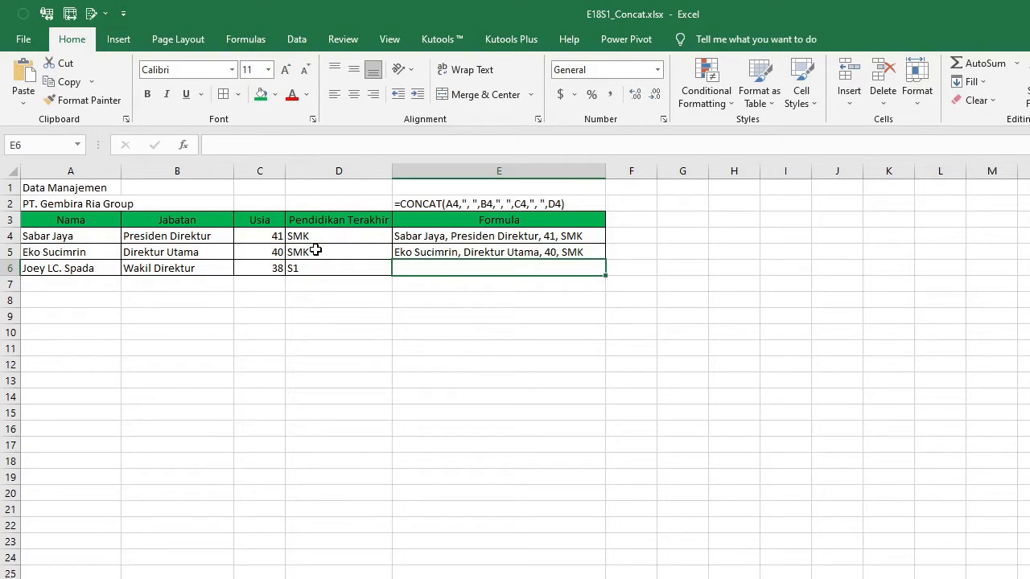
- Compare the formulas in E4 and E5, and append the number 100 to the E5 formula with &100
{"action": "key", "text": "Up"}
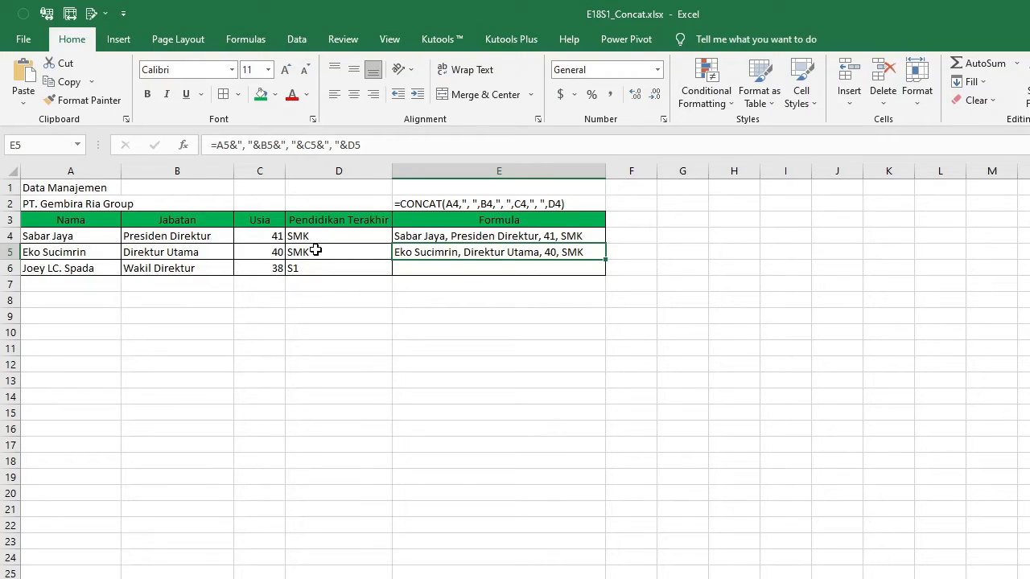
{"action": "key", "text": "Up"}
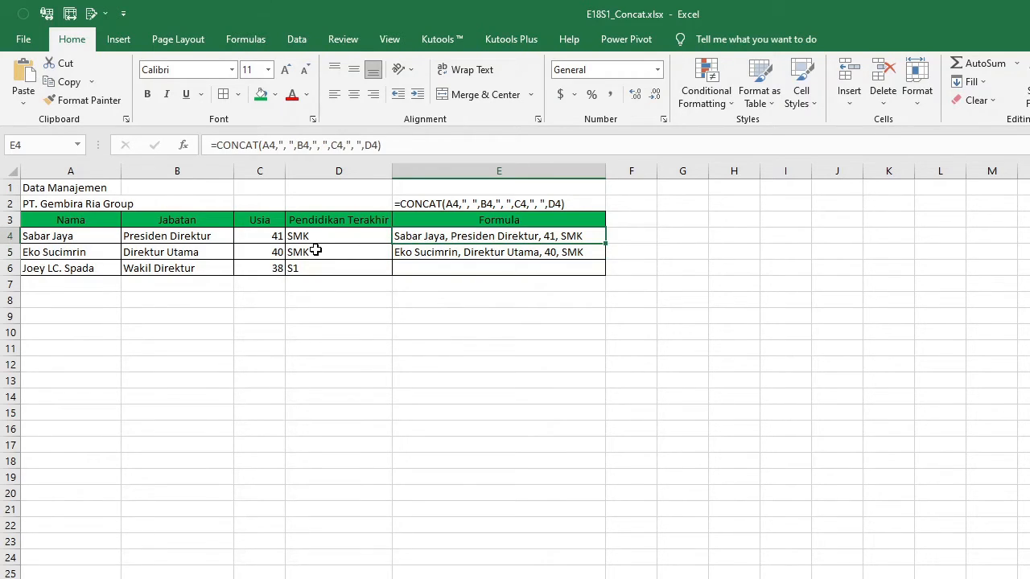
{"action": "key", "text": "Down"}
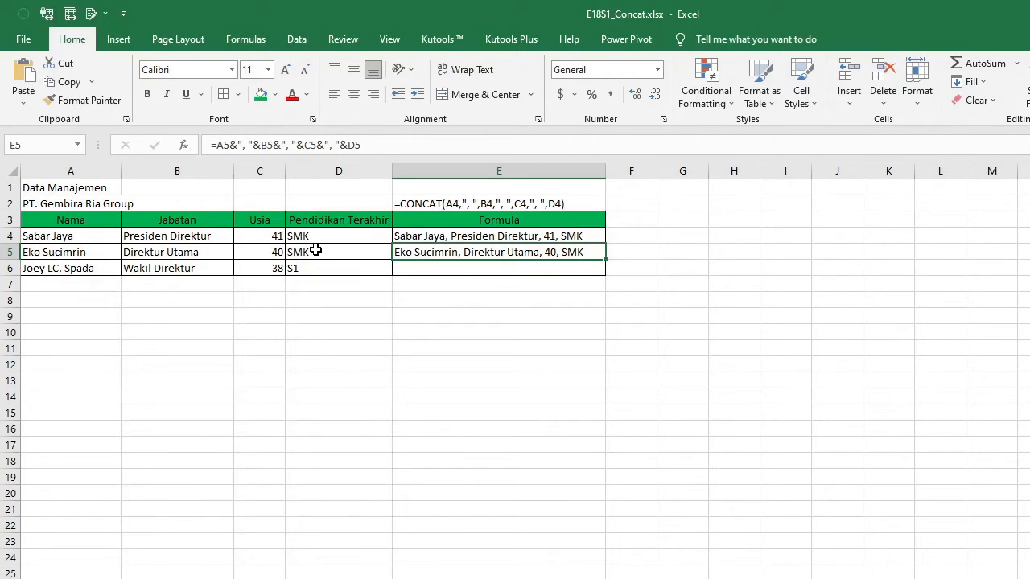
{"action": "key", "text": "F2"}
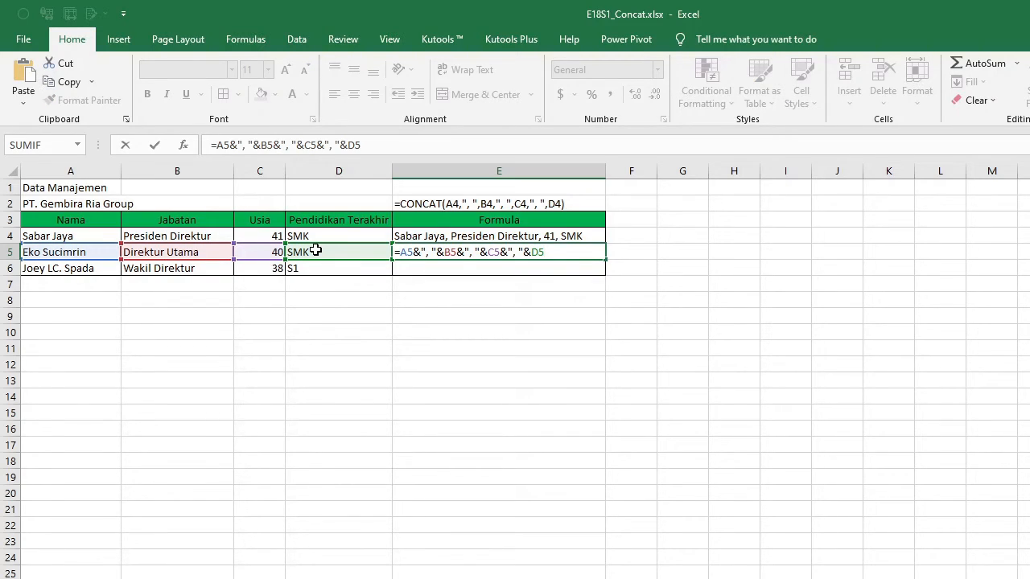
{"action": "type", "text": "&100"}
{"action": "key", "text": "Return"}
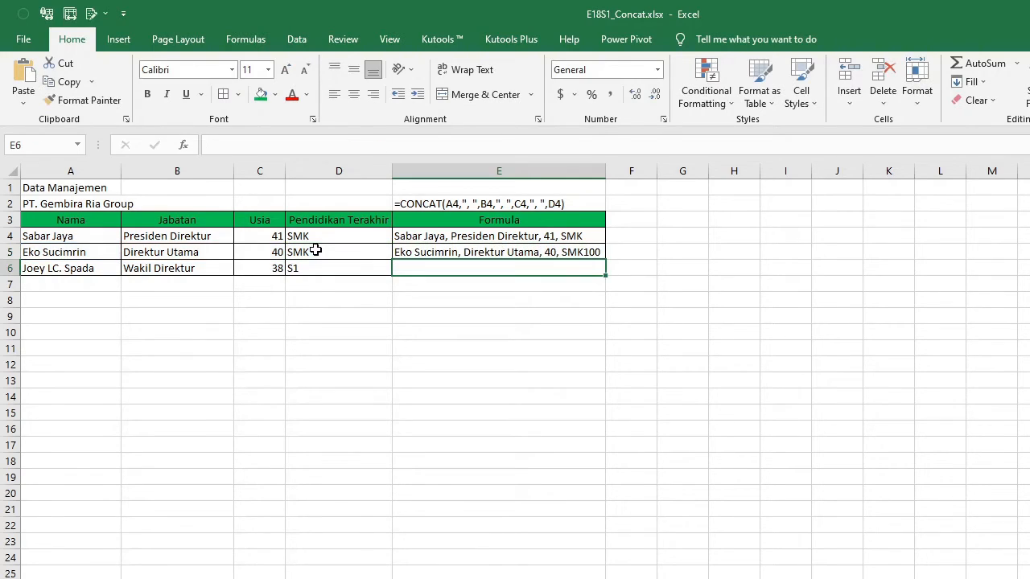
- Replace the number 100 at the end of the E5 formula with "Contoh", so the formula ends in &D5&"Contoh"
{"action": "key", "text": "Up"}
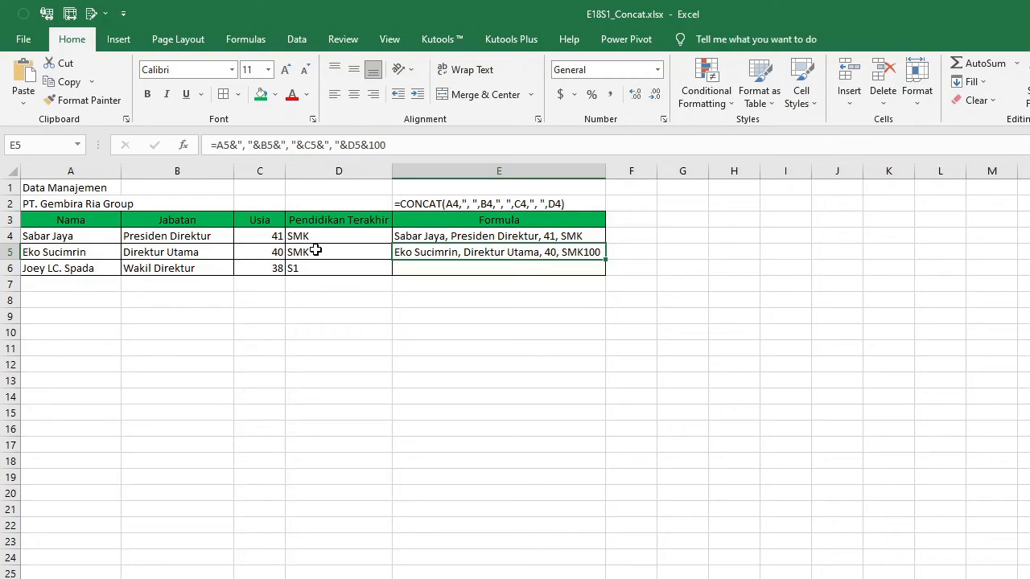
{"action": "key", "text": "F2"}
{"action": "key", "text": "BackSpace"}
{"action": "key", "text": "BackSpace"}
{"action": "key", "text": "BackSpace"}
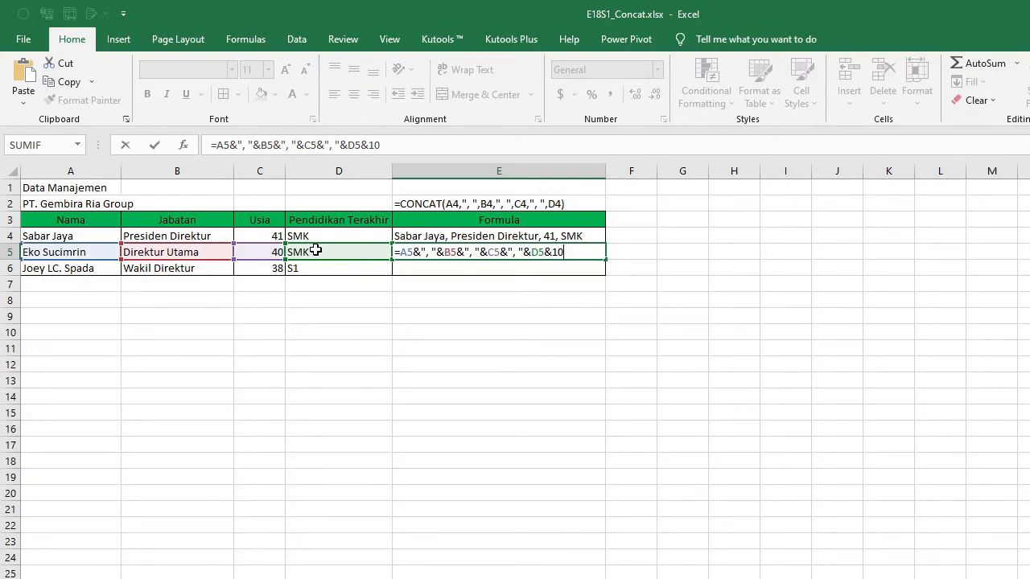
{"action": "type", "text": "\"Contoh\""}
{"action": "key", "text": "Return"}
{"action": "key", "text": "Up"}
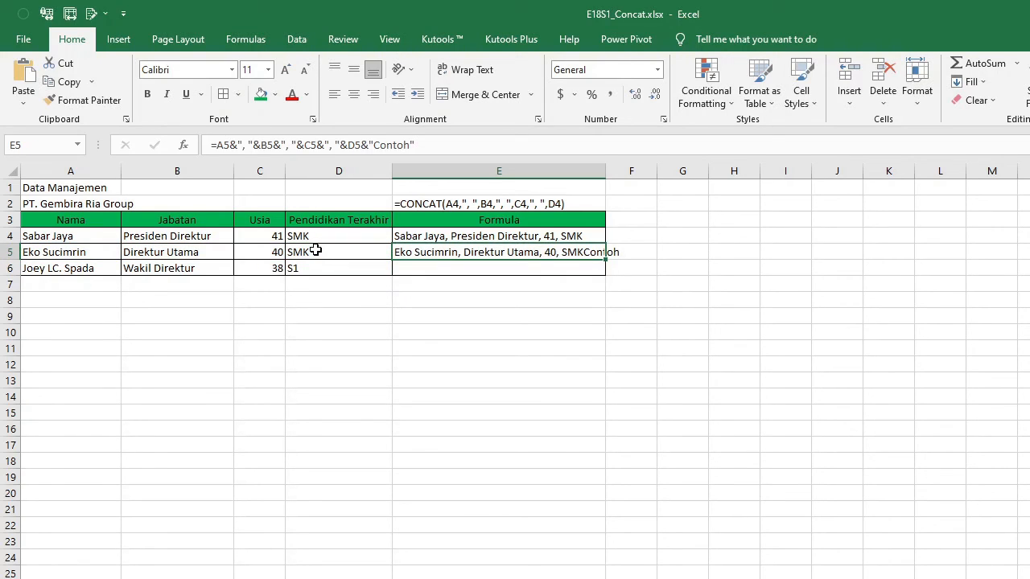